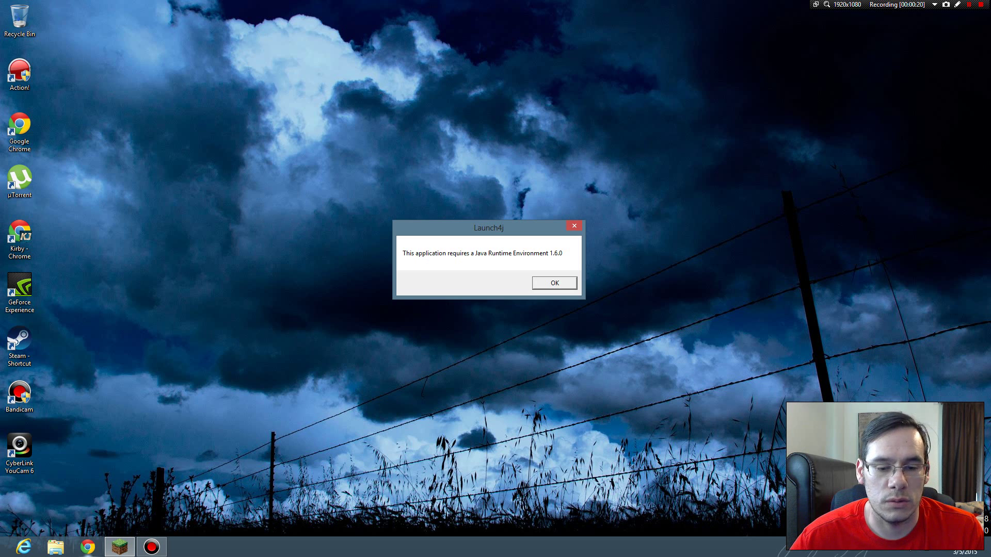
Search Google for 'java runtime environment 1.6.0' in a new Chrome tab
click(88, 547)
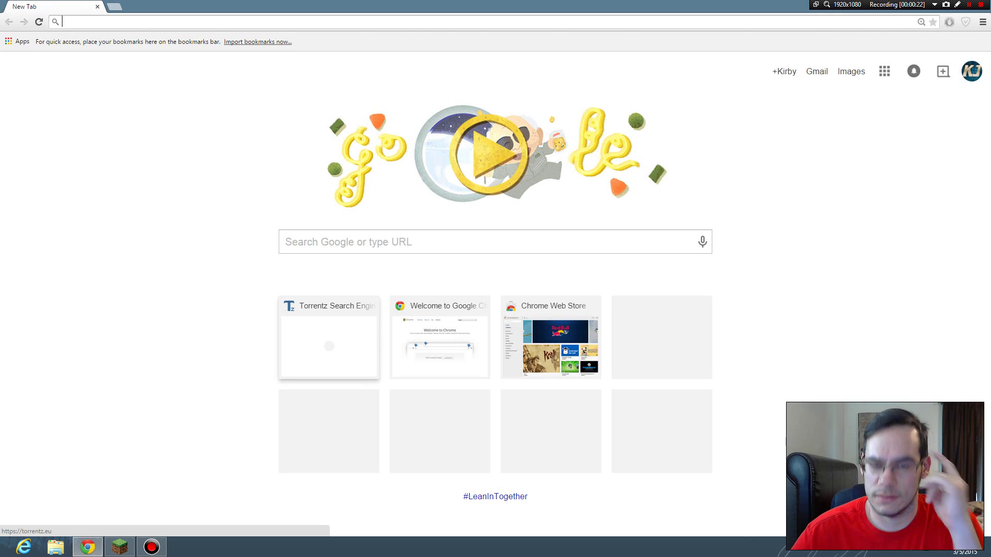
text(java runtime)
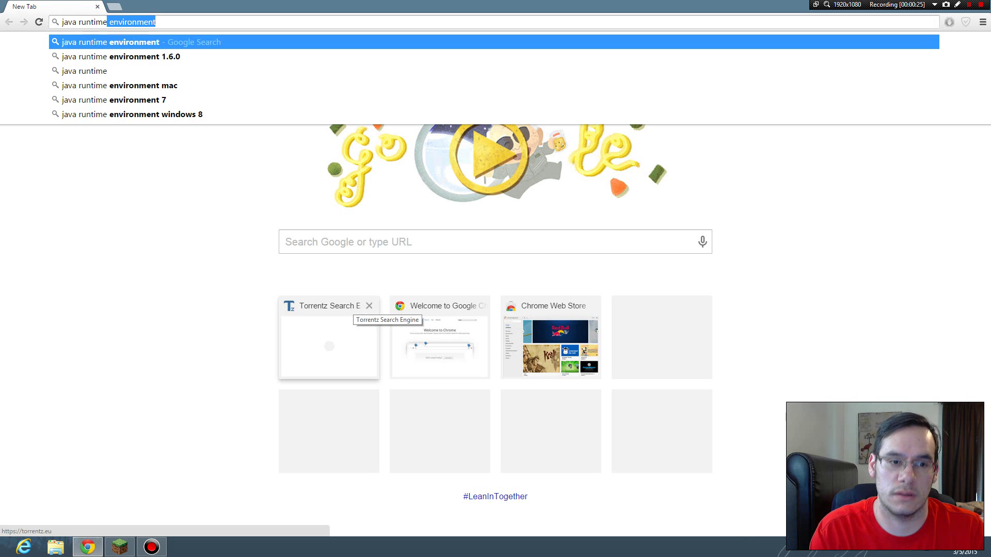
key(Down)
key(Down)
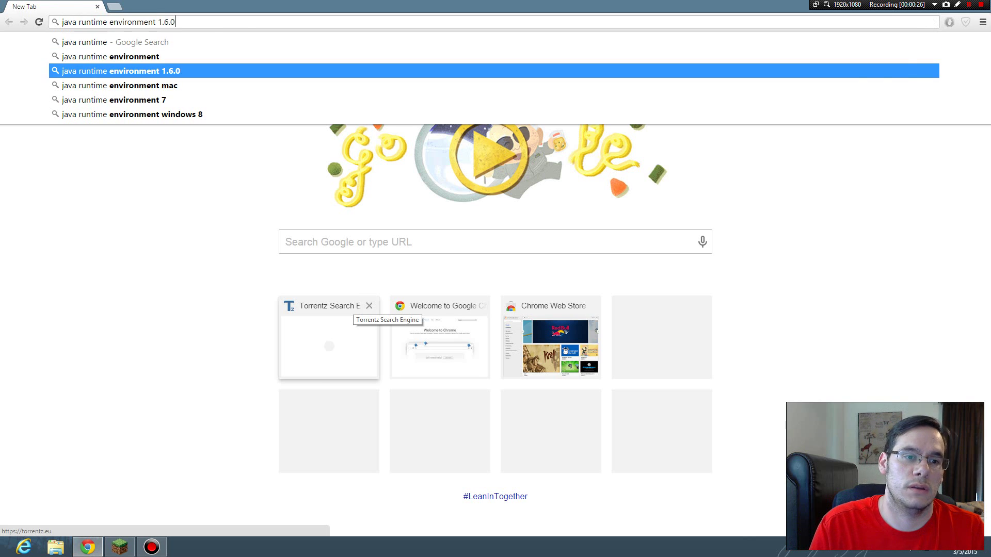
key(Return)
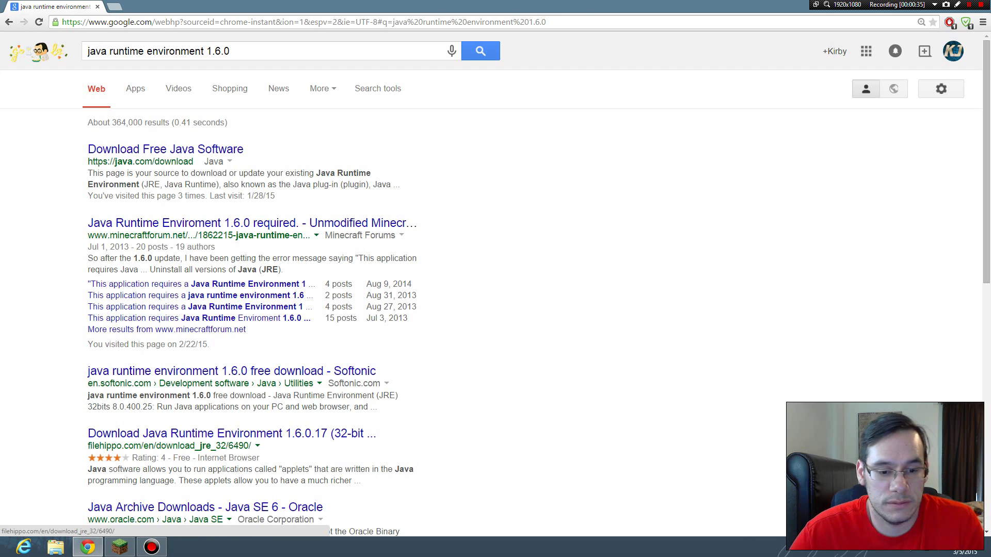
Open FileHippo's Java Runtime Environment 1.6.0.17 page and download the installer
click(312, 433)
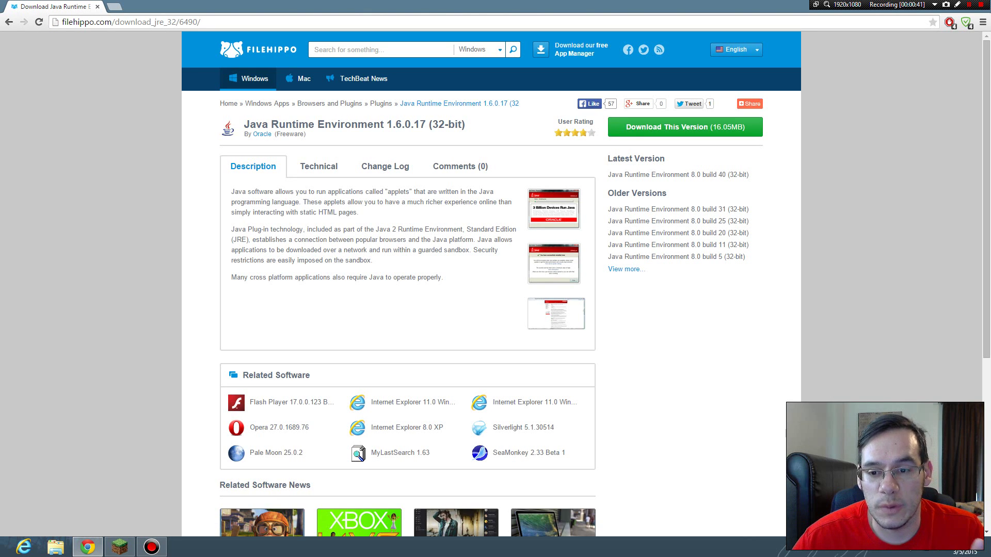
click(687, 127)
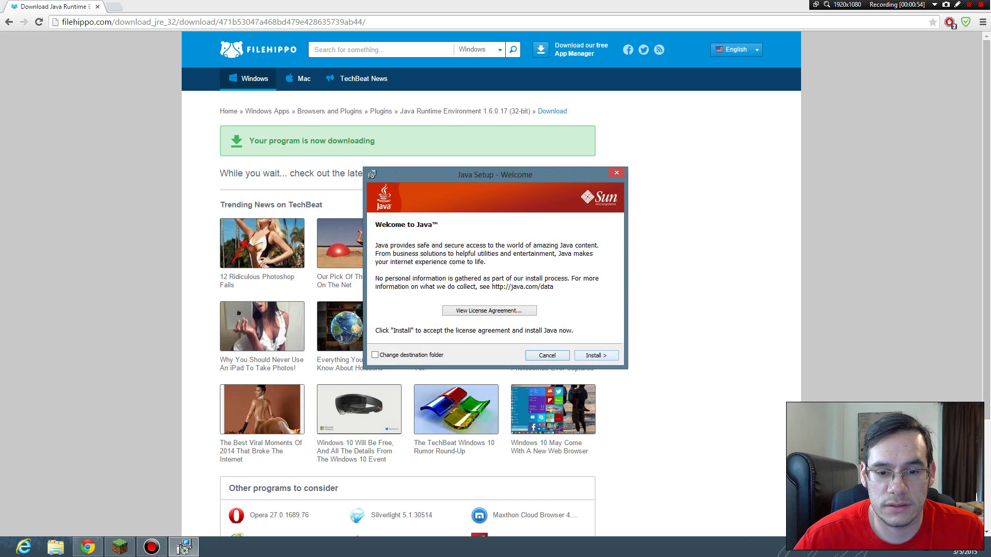
Install Java Runtime Environment 1.6.0.17 and close the finished Java Setup window
key(Return)
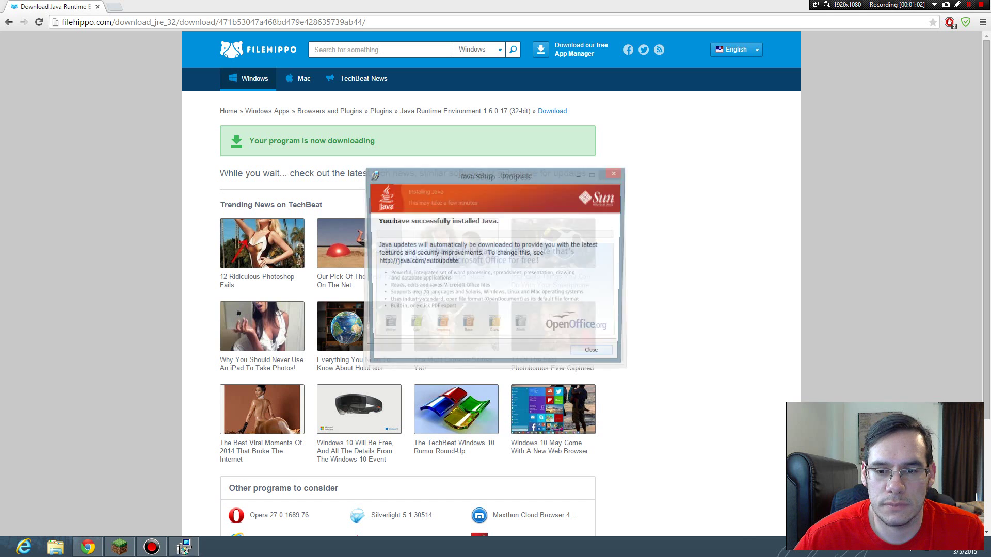
click(591, 350)
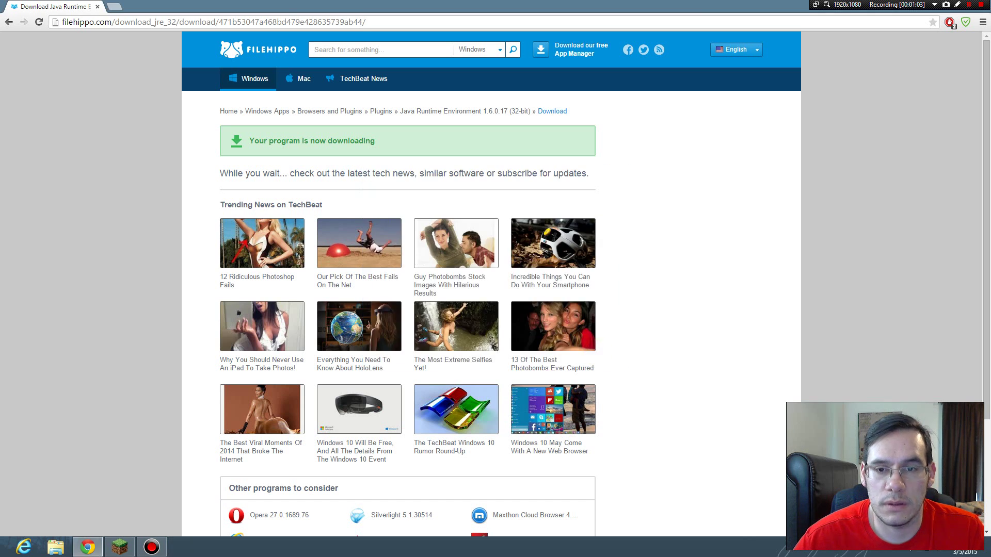
Close the browser windows and dismiss the Java runtime required message
double_click(564, 2)
click(746, 134)
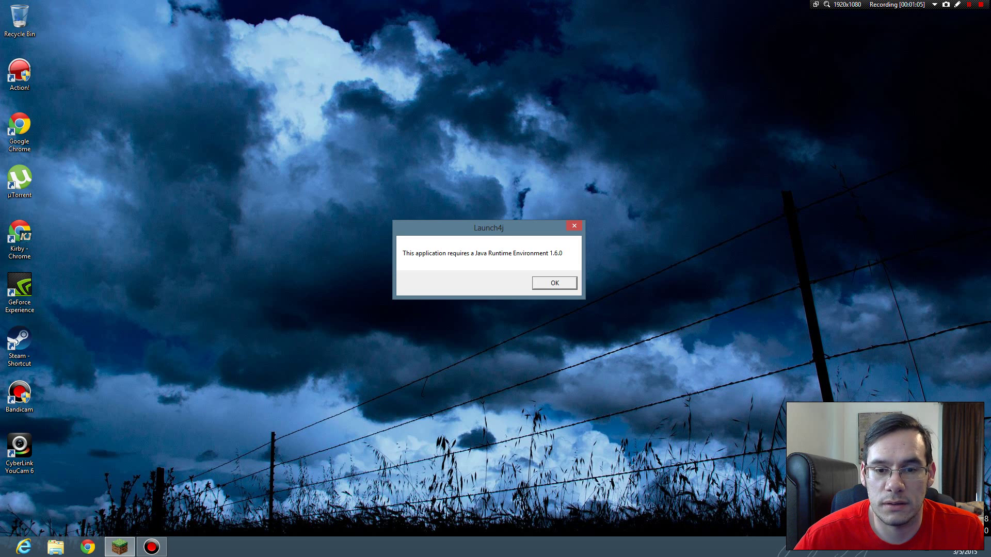
click(559, 285)
click(747, 134)
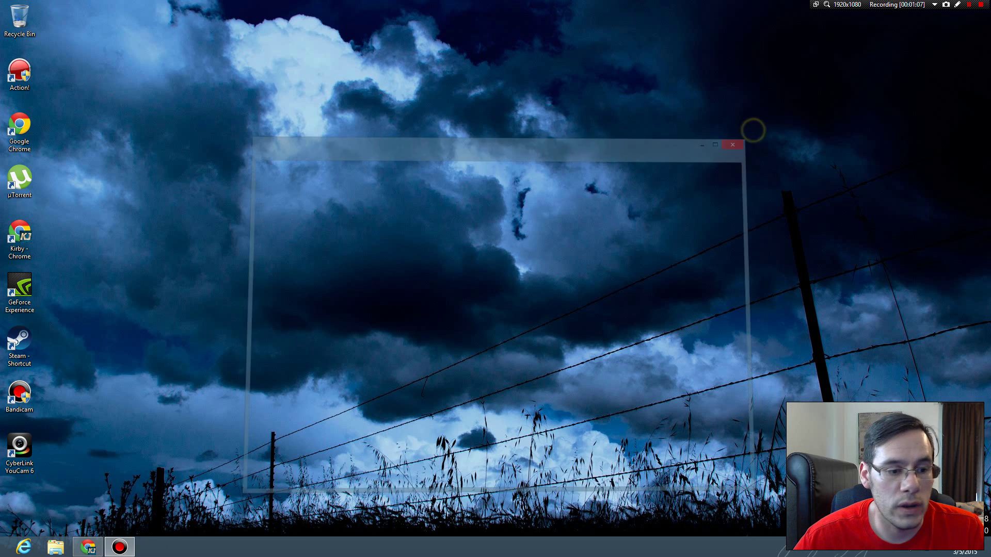
Launch Minecraft from the Downloads folder and dismiss the Java 1.7.0 required error
key(super+e)
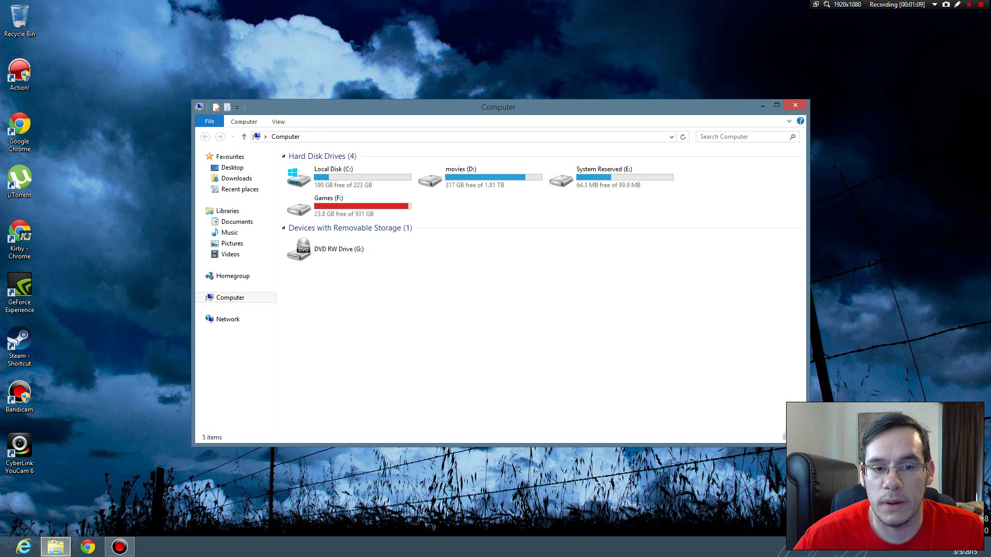
click(236, 178)
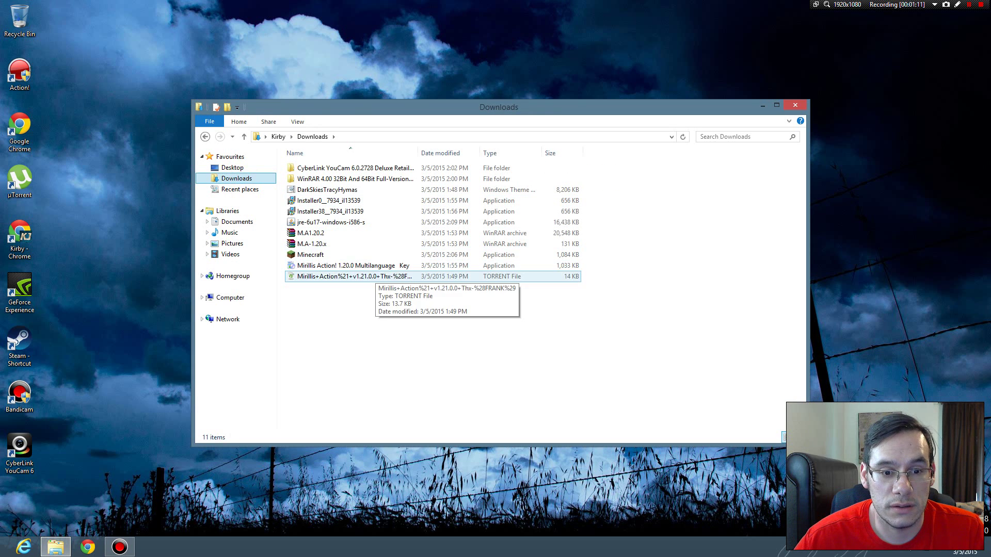
click(320, 255)
double_click(320, 255)
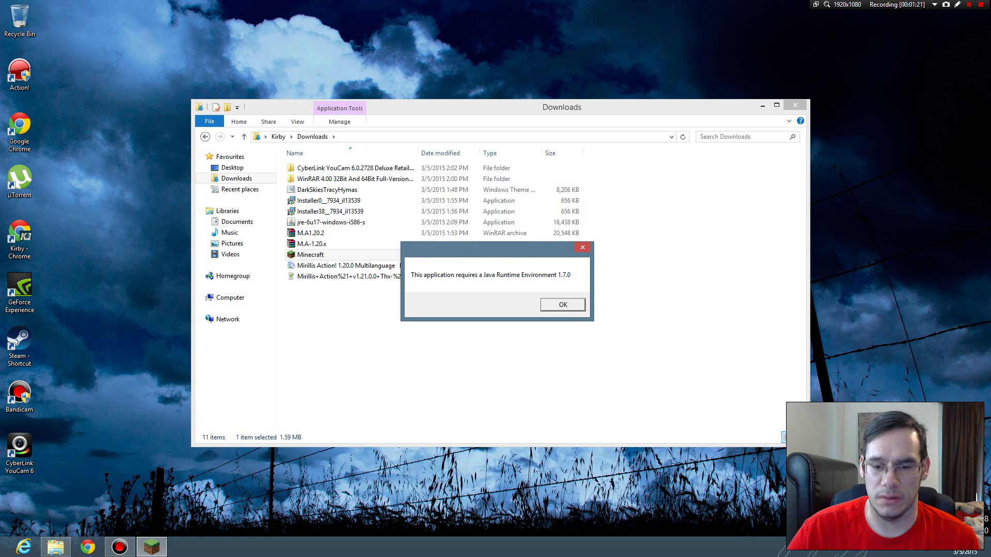
key(Return)
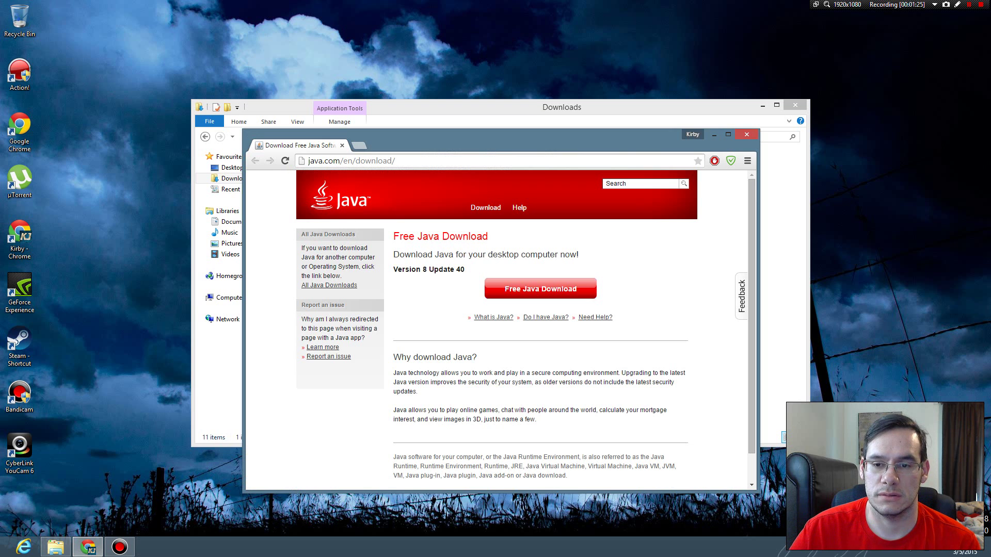
Search Google for '1.7.0 runtime' from the address bar
key(ctrl+l)
text(1.70)
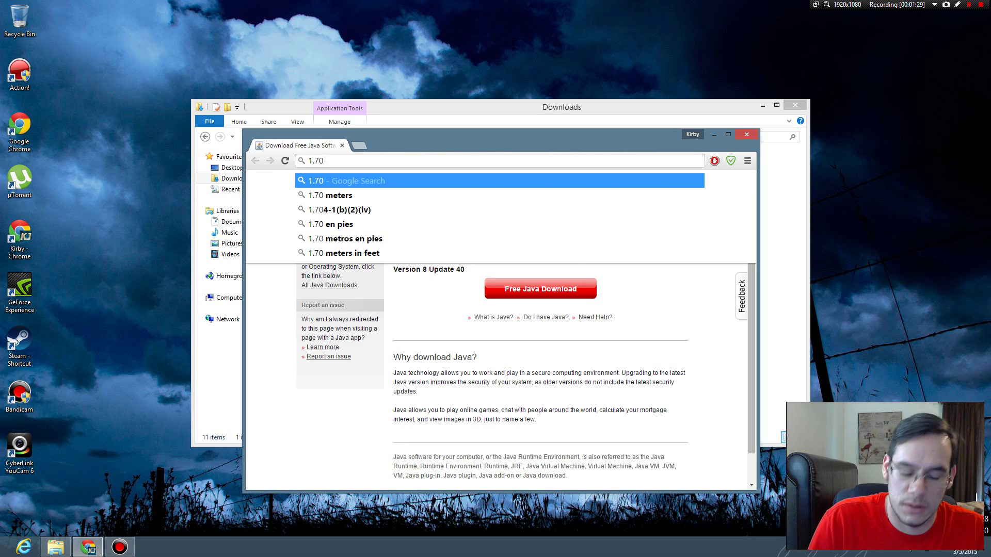
key(BackSpace)
text(.0)
key(Return)
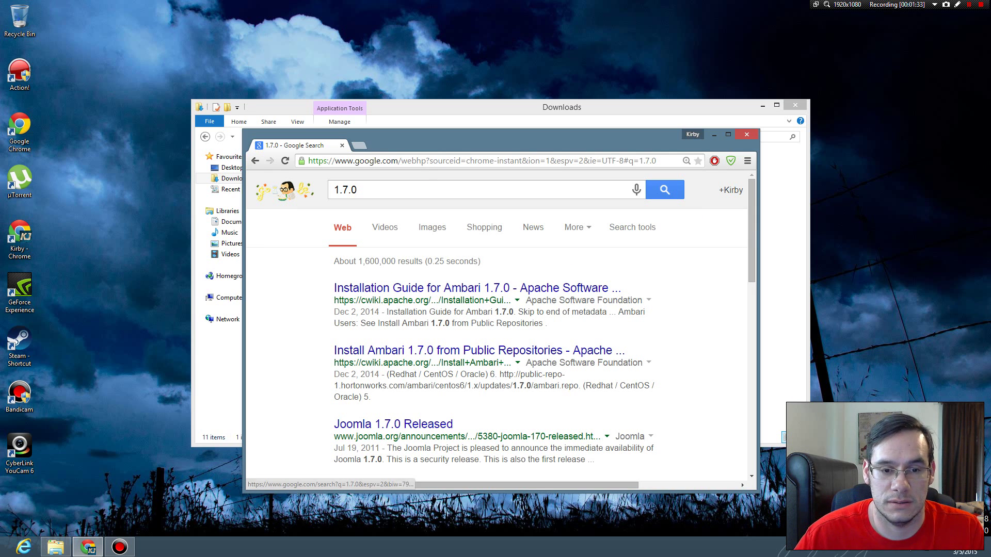
text(runtime)
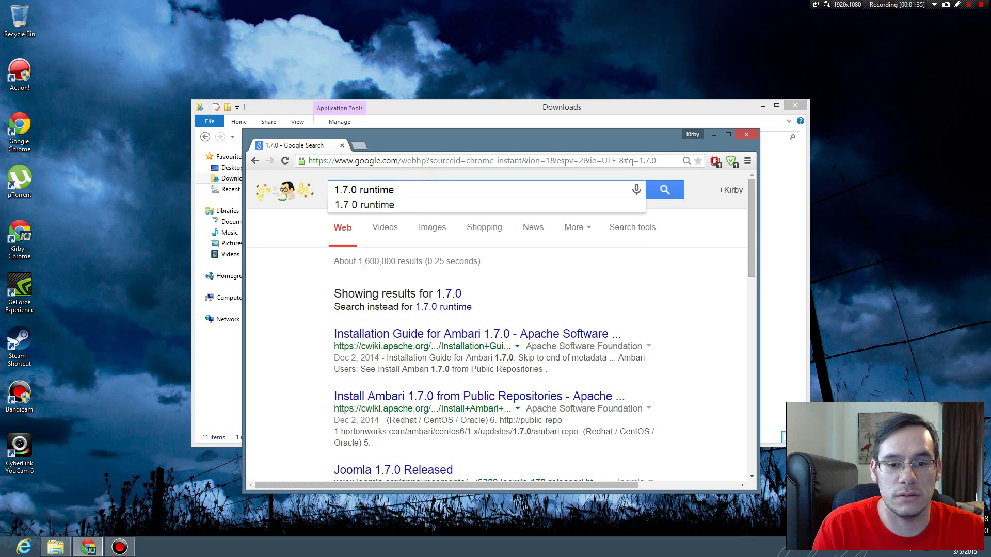
key(Return)
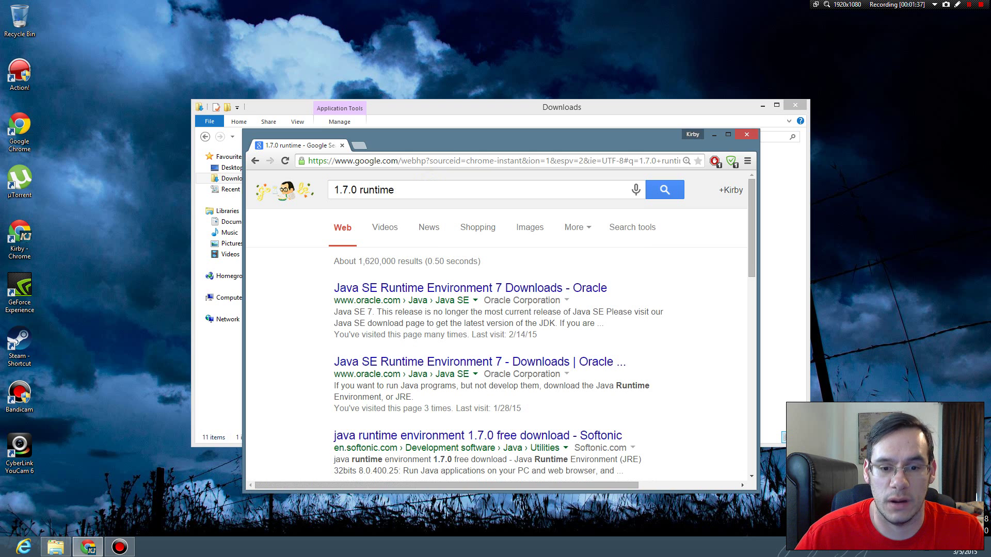
Go from Oracle's Java SE 7 downloads to the JDK 8u40 download page
click(469, 287)
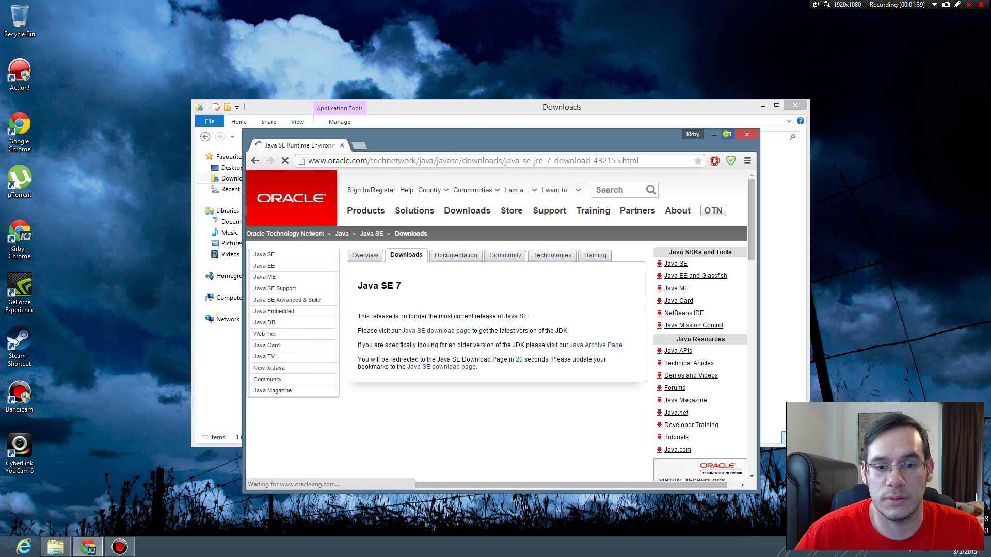
click(726, 134)
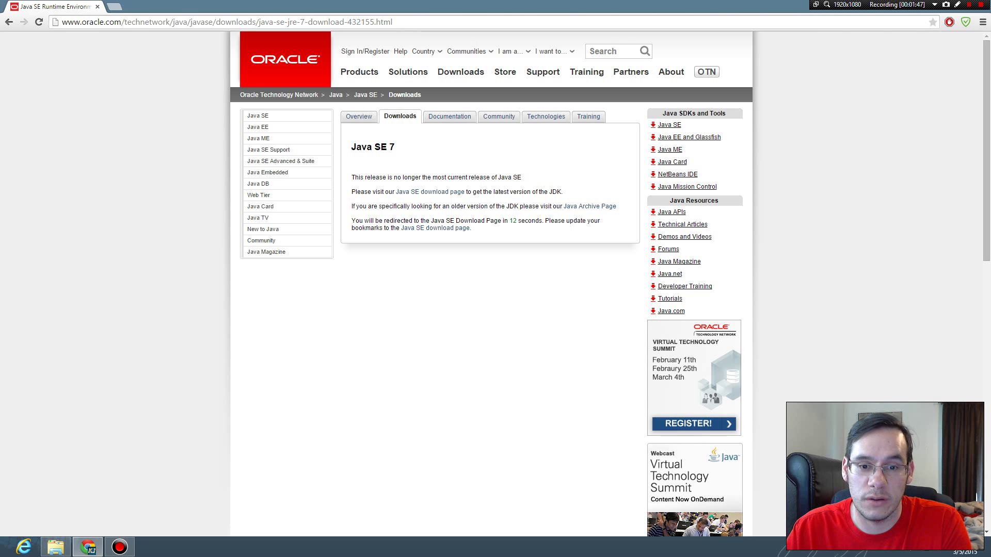
click(436, 191)
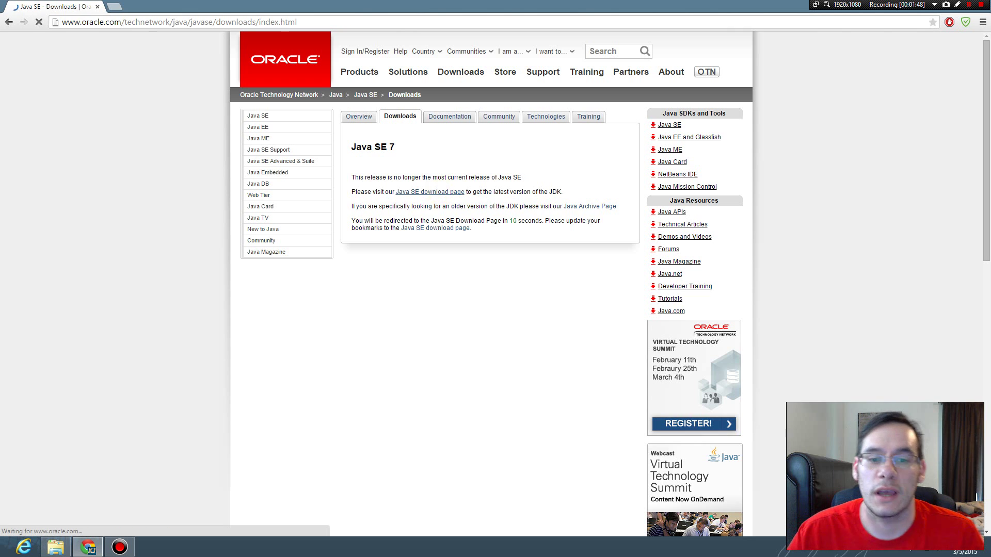
scroll(491, 284, down, 8)
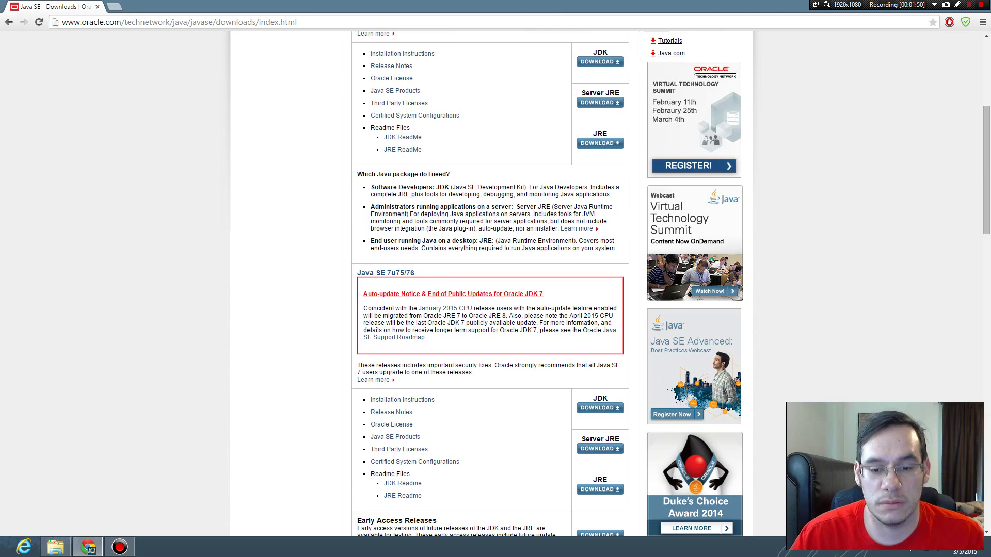
scroll(490, 284, up, 5)
scroll(490, 284, up, 2)
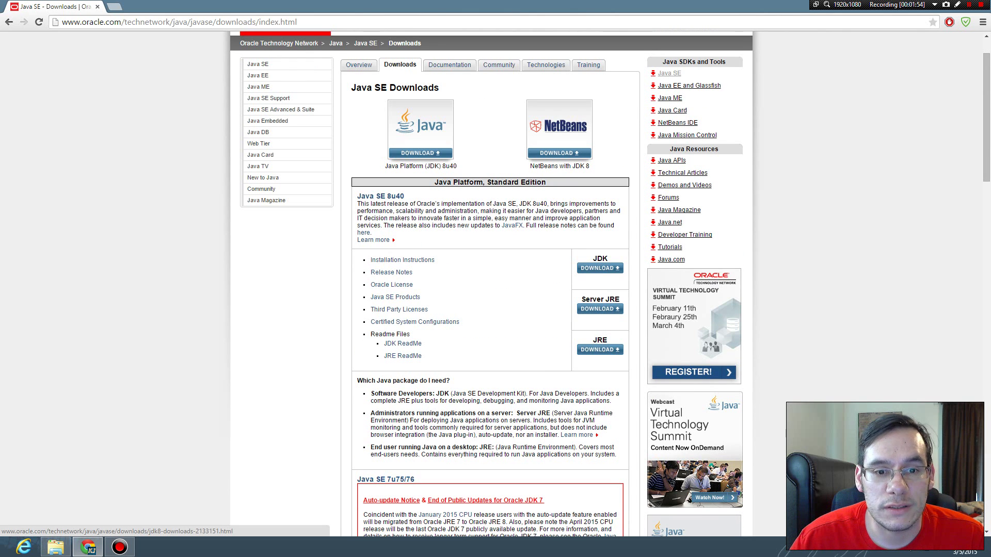
click(429, 153)
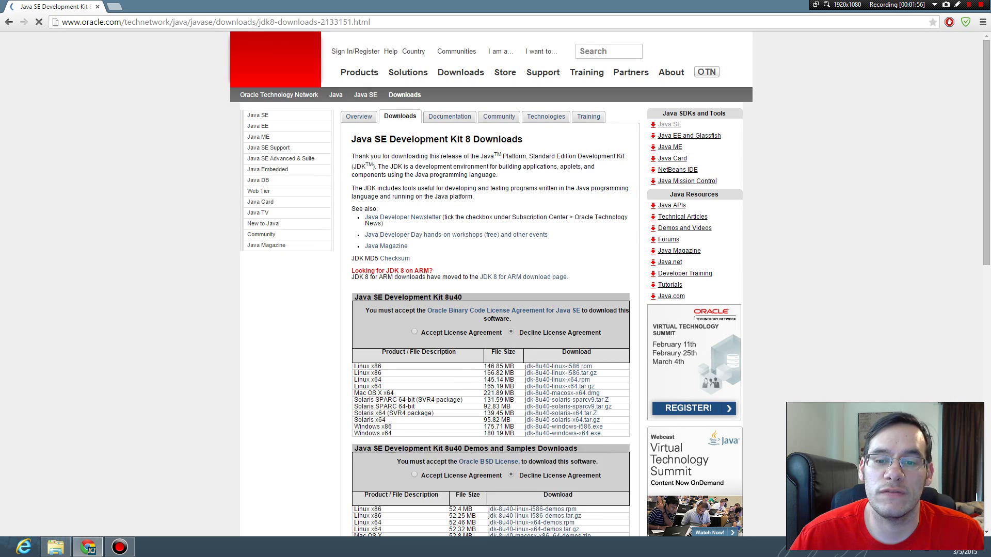
Accept the JDK 8u40 license and download the jdk-8u40 Windows x64 installer
scroll(490, 284, down, 3)
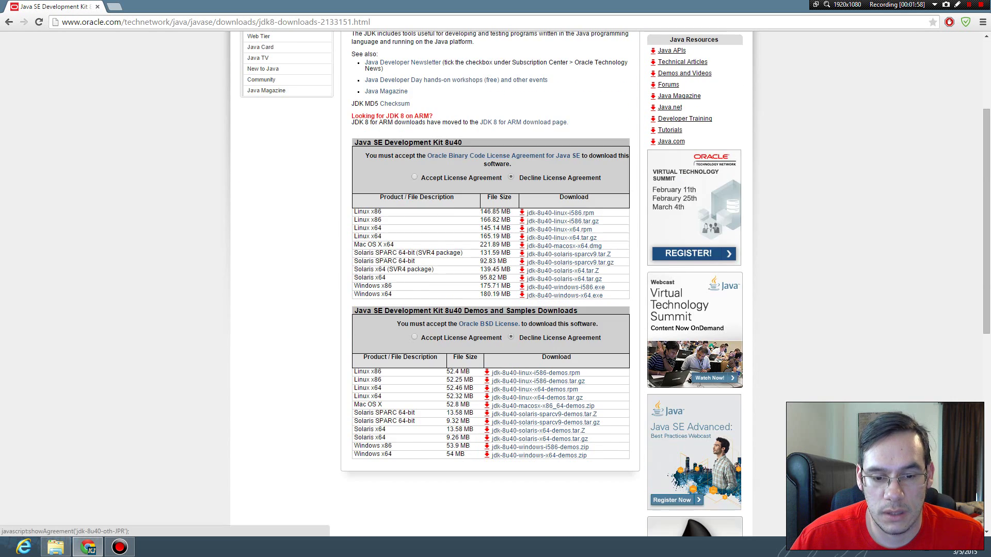
scroll(490, 284, up, 2)
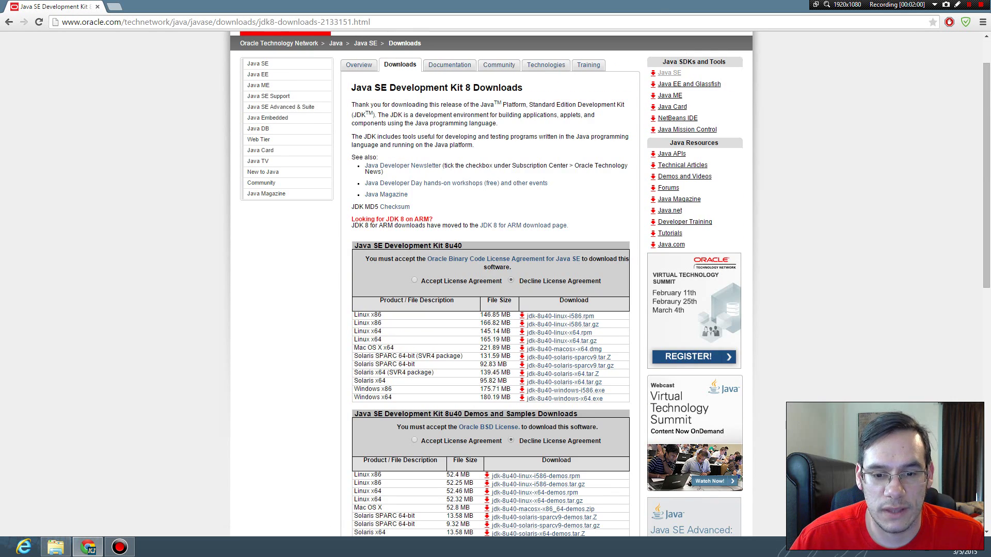
scroll(490, 284, down, 1)
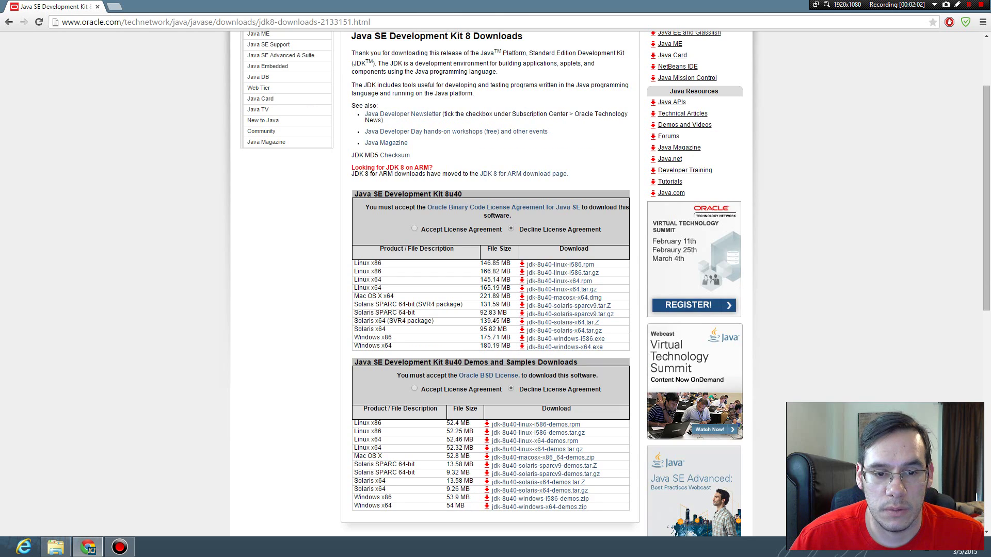
drag(353, 194, 463, 195)
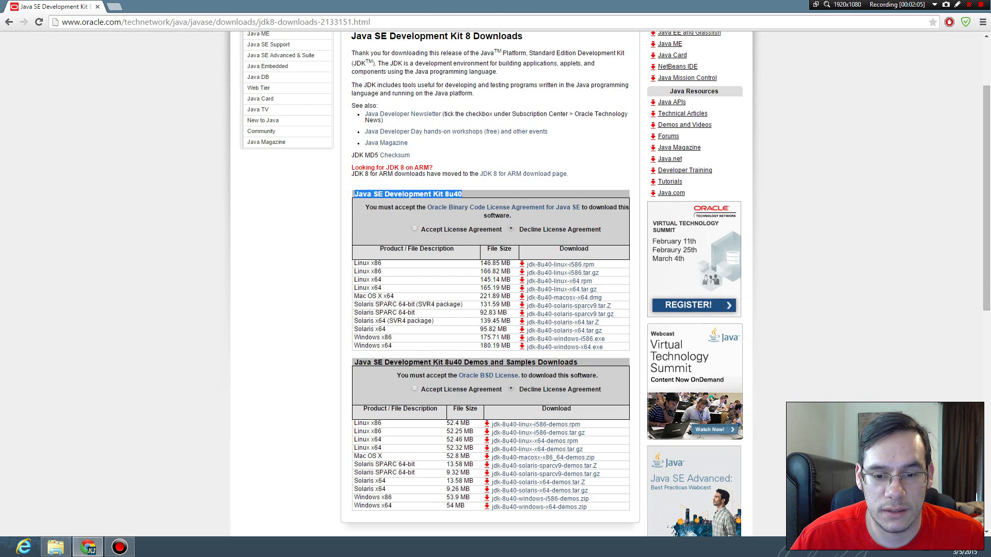
drag(356, 356, 363, 363)
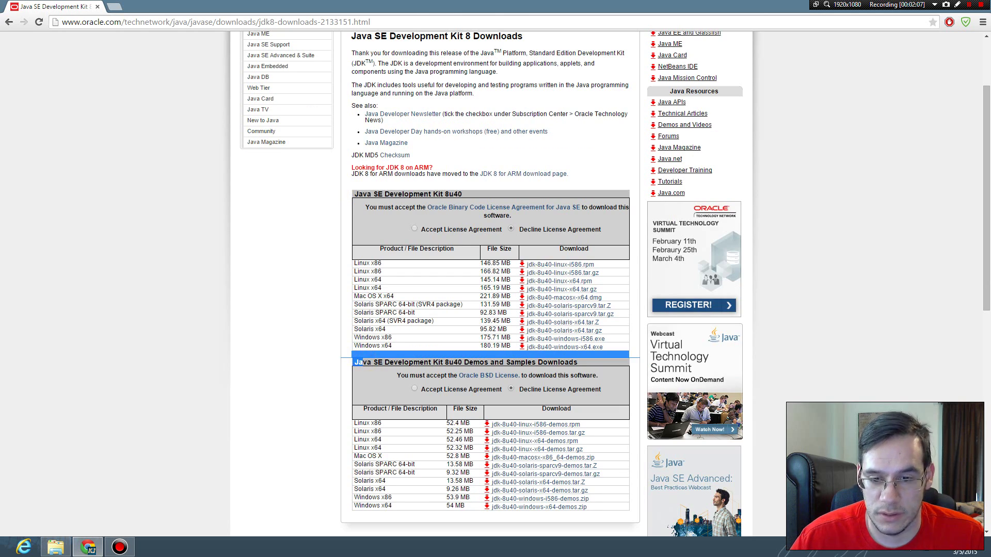
click(414, 229)
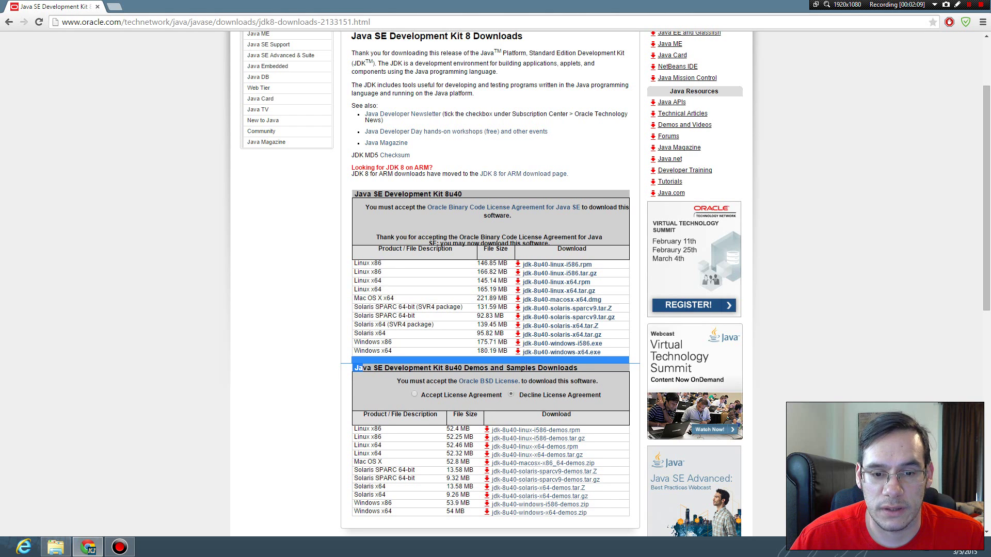
click(321, 277)
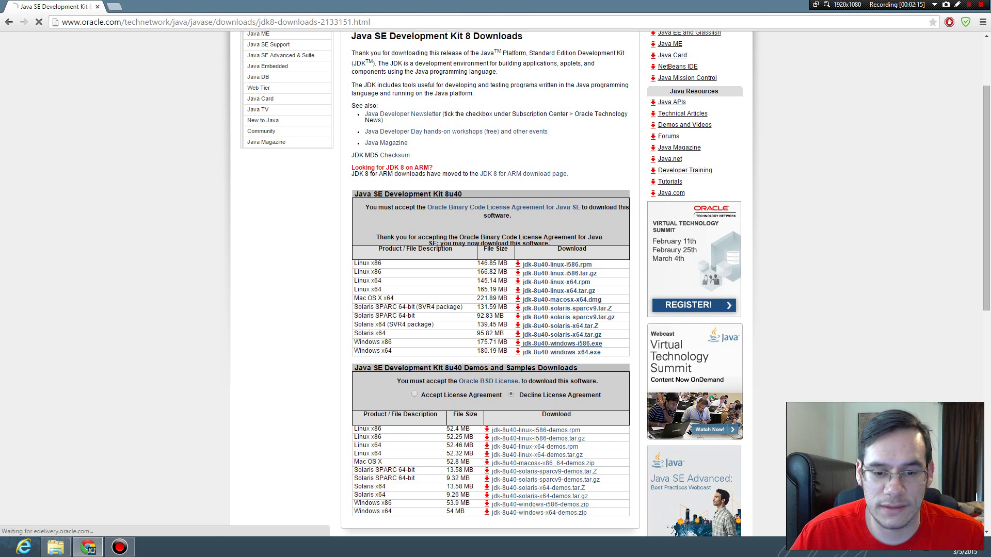
click(563, 344)
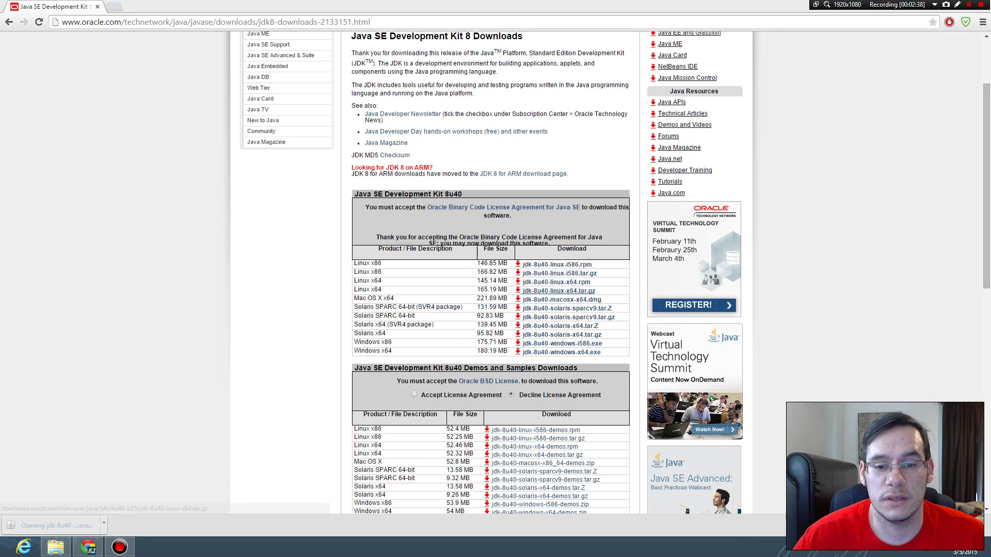
Install JDK 8 Update 40 (64-bit) with default features and folder, then close the installer
key(Return)
key(Return)
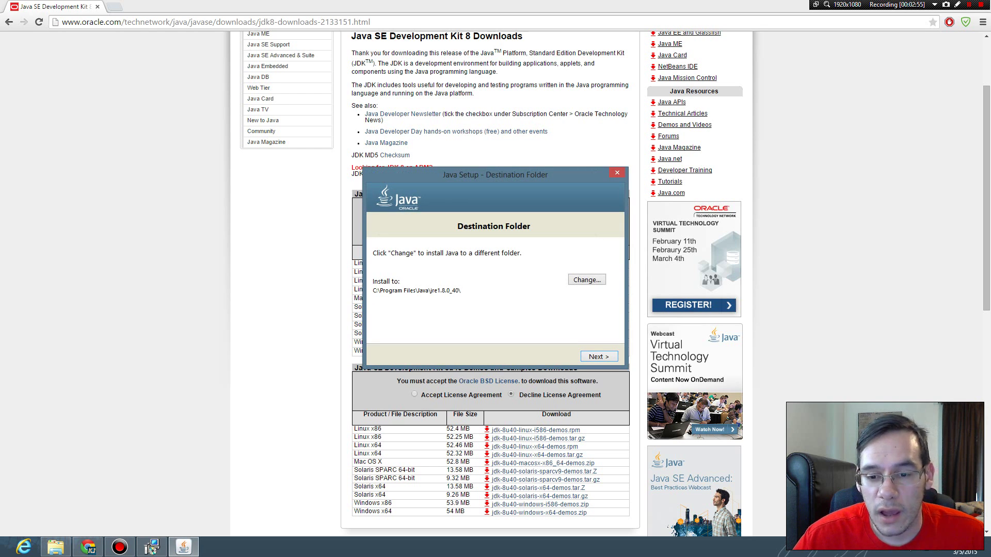
key(Return)
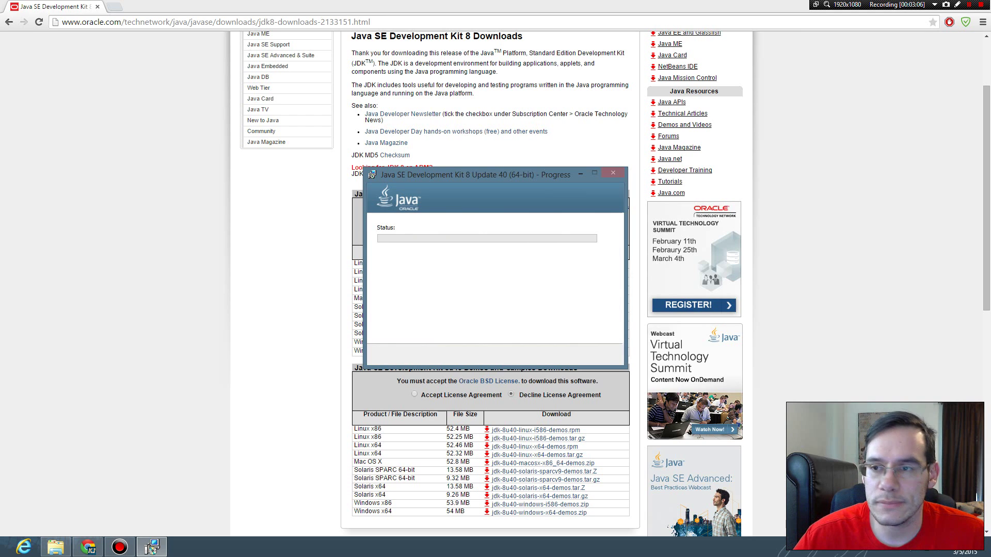
key(super+Down)
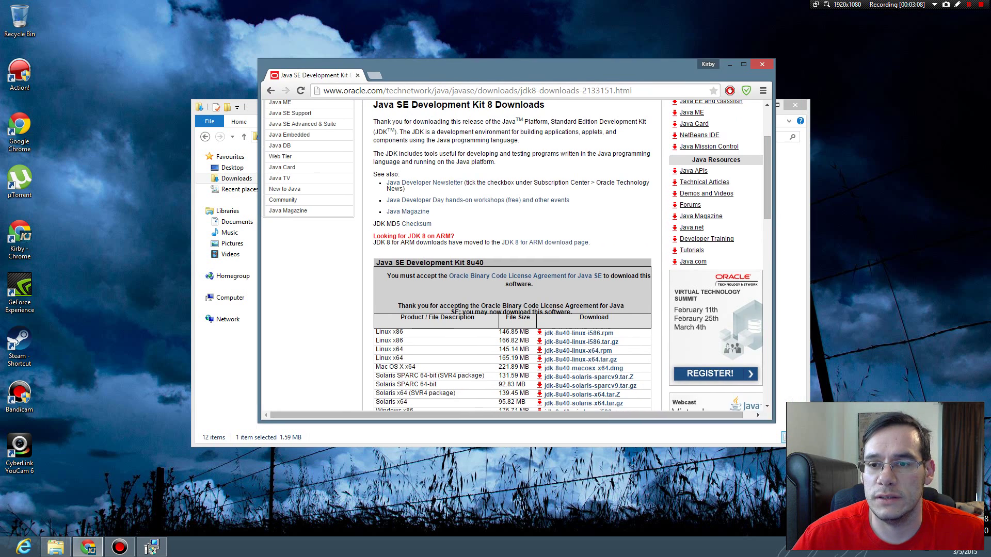
key(super+Down)
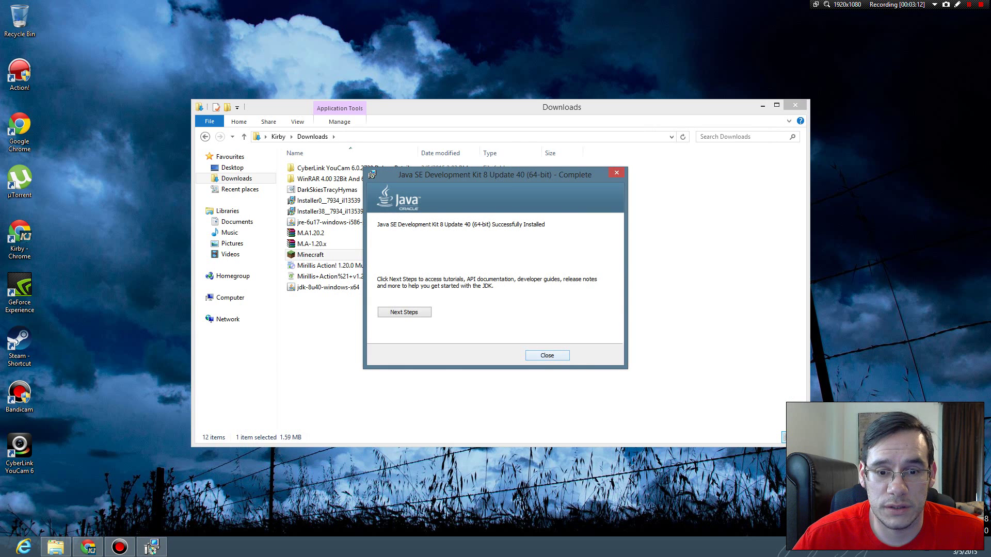
click(547, 356)
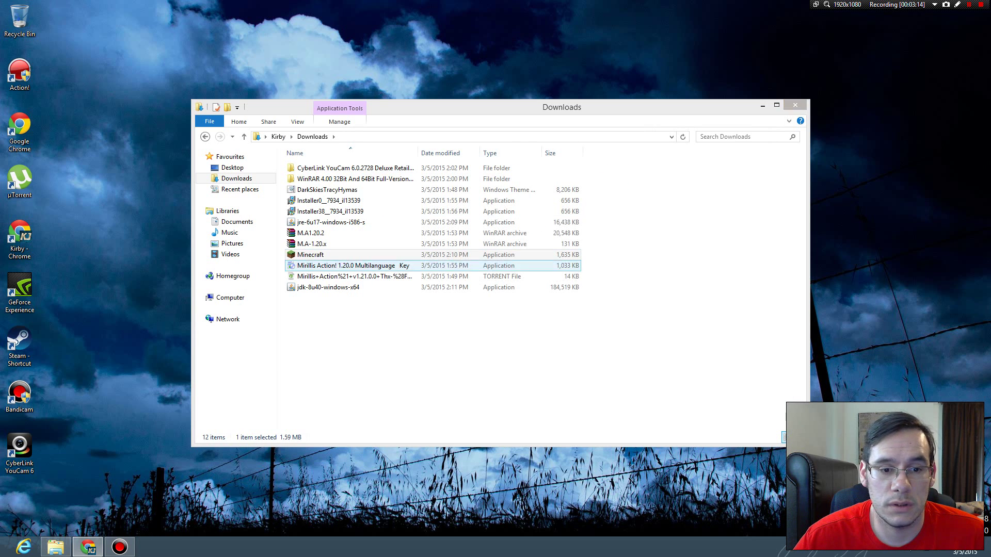
Launch the TeamExtreme Minecraft Launcher from Downloads and sign in with a username
double_click(321, 254)
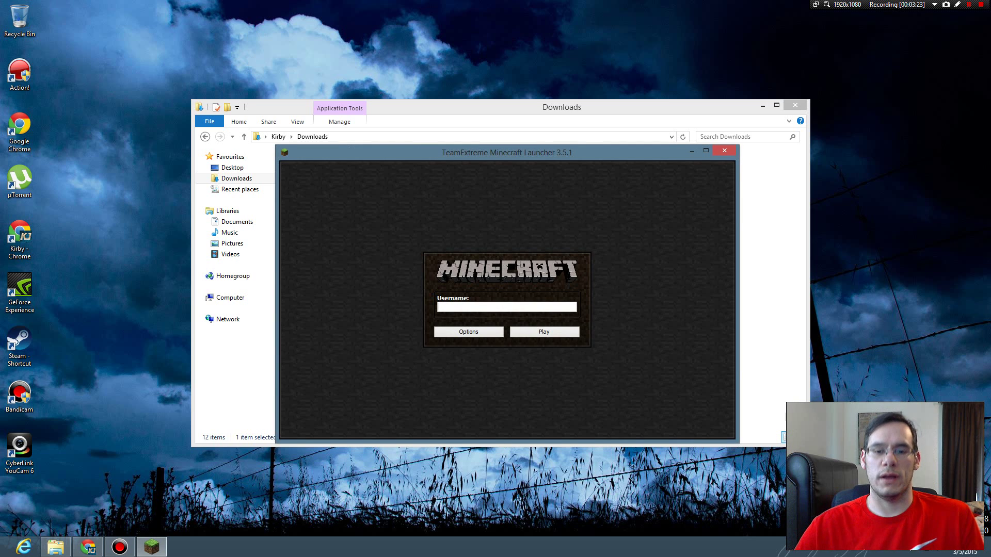
text(irby)
key(Return)
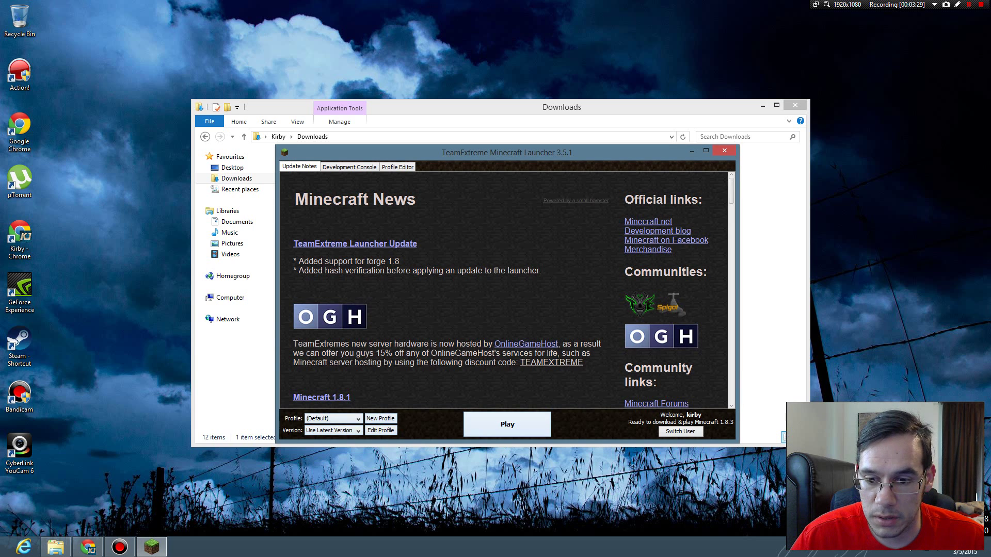
Choose version release 1.8.3, start the game, and maximize the window
click(323, 431)
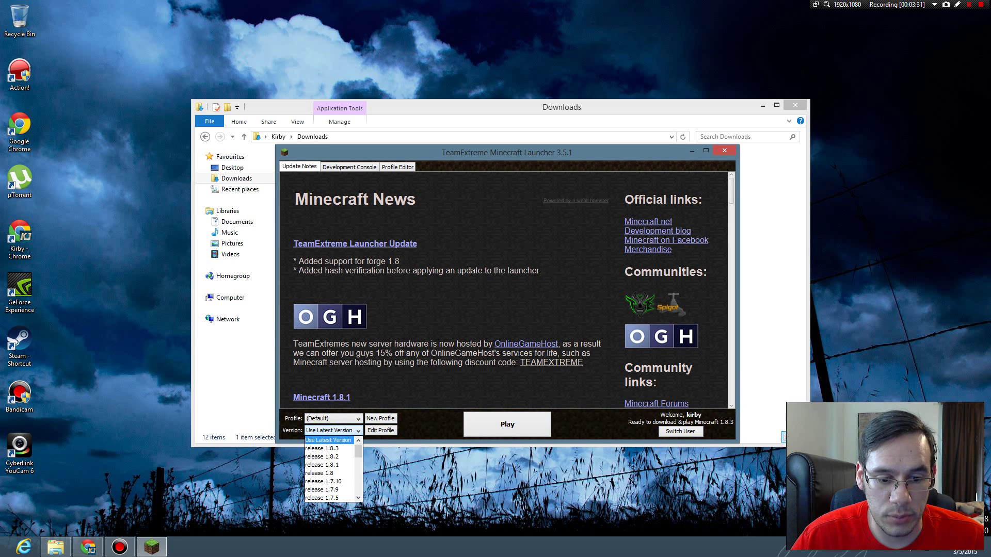
click(322, 449)
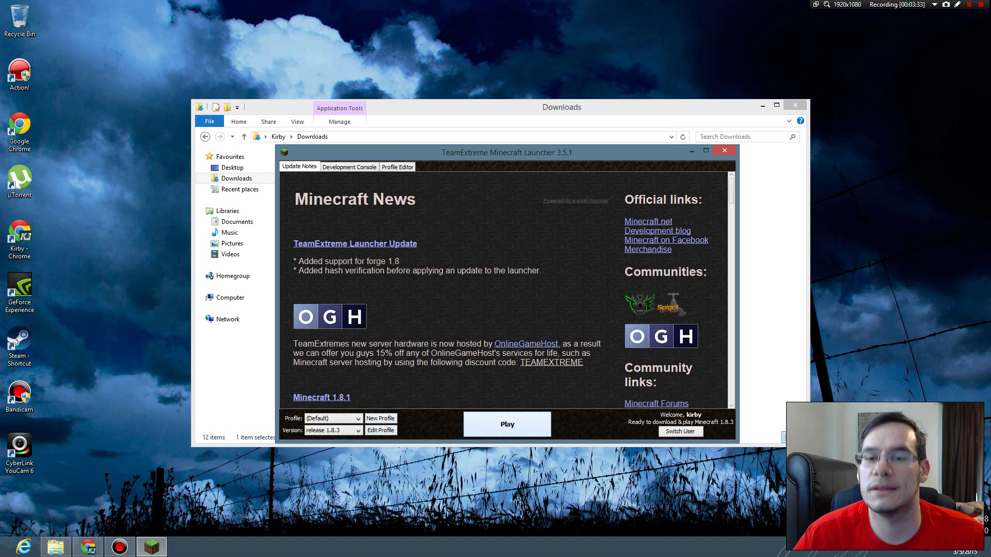
click(508, 424)
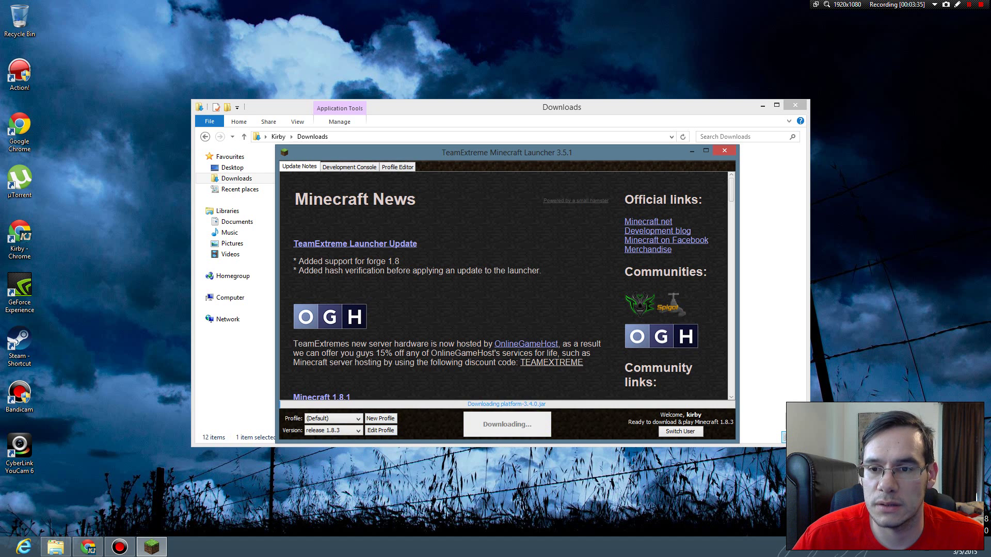
click(706, 150)
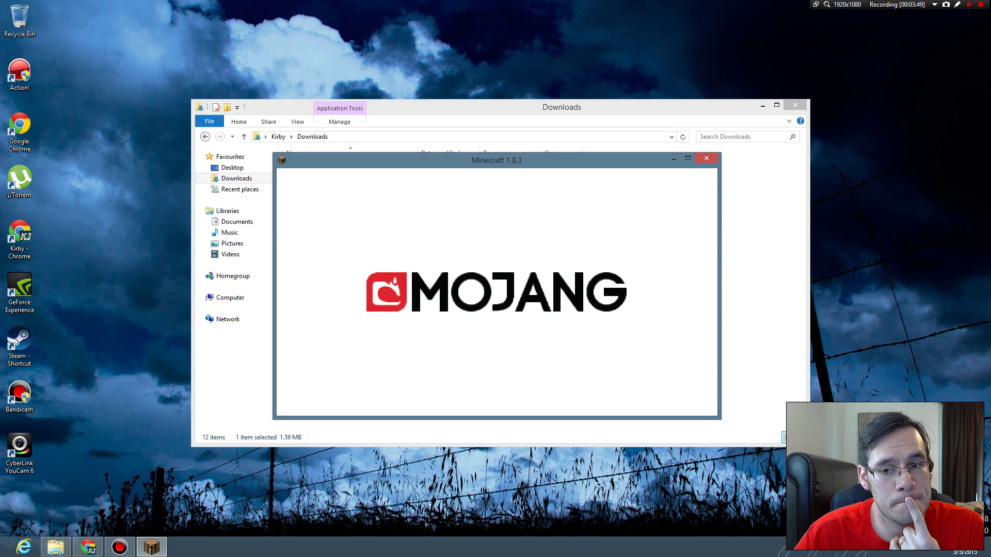
Maximize Minecraft and create a Singleplayer survival world named New World
click(688, 158)
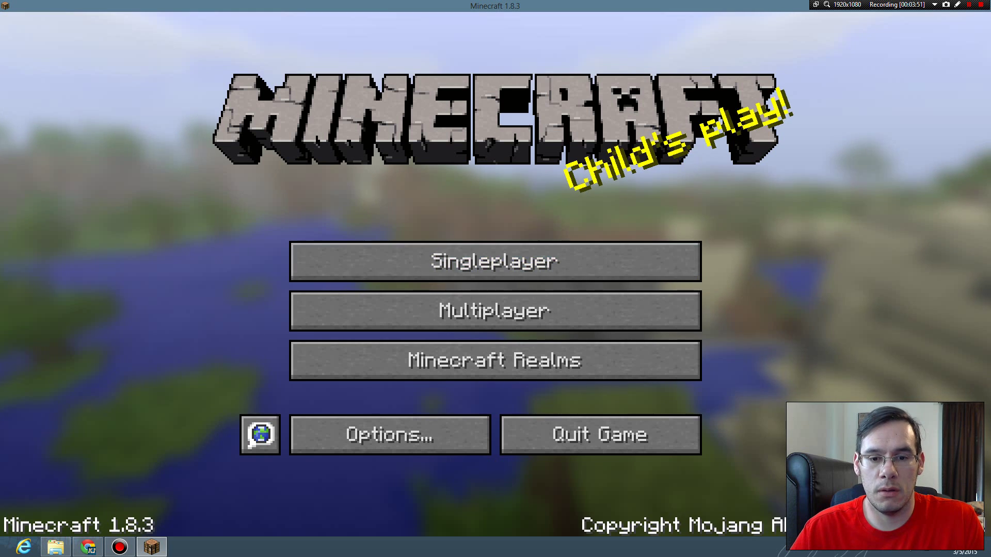
click(564, 268)
click(581, 449)
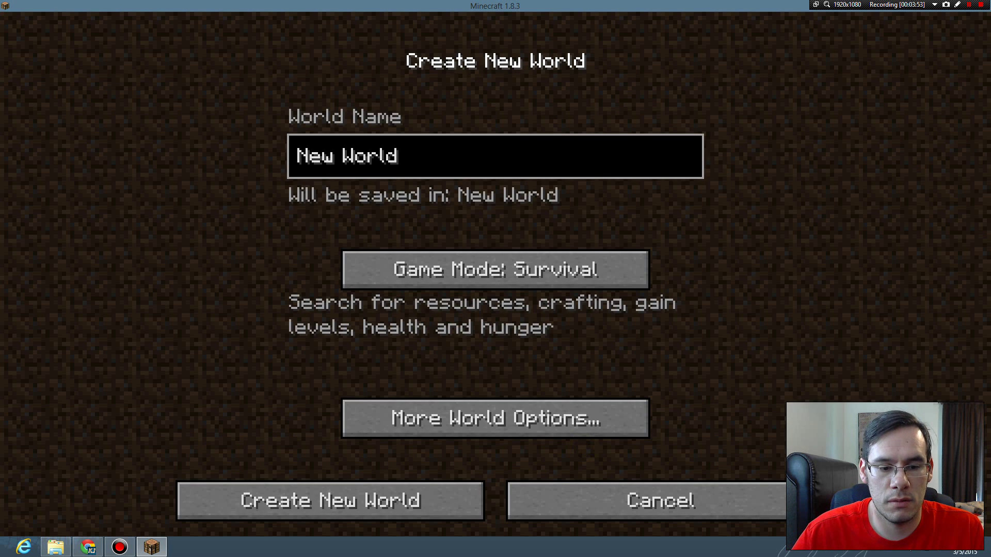
key(Return)
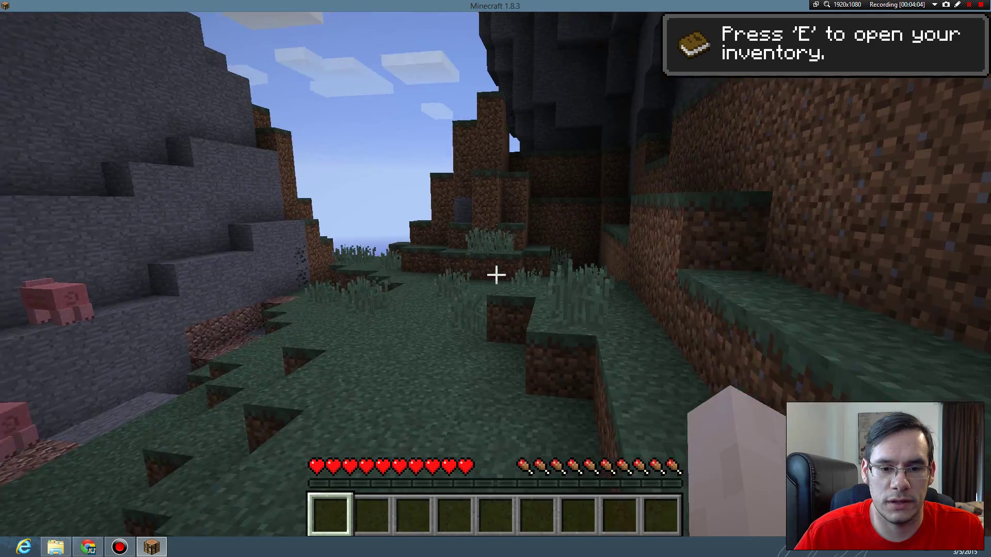
Walk around the world past cliffs and a valley, then pause the game
key(w)
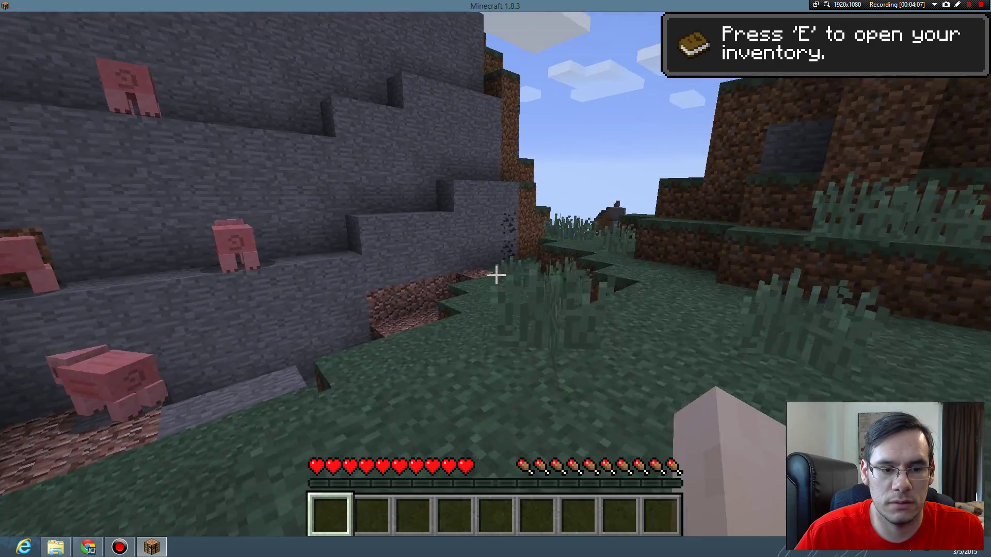
key(w)
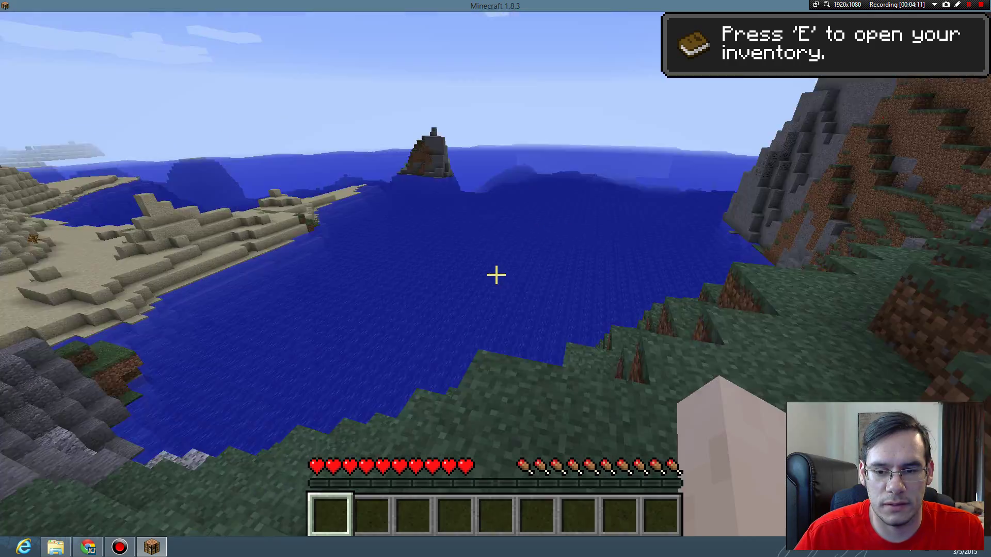
key(w)
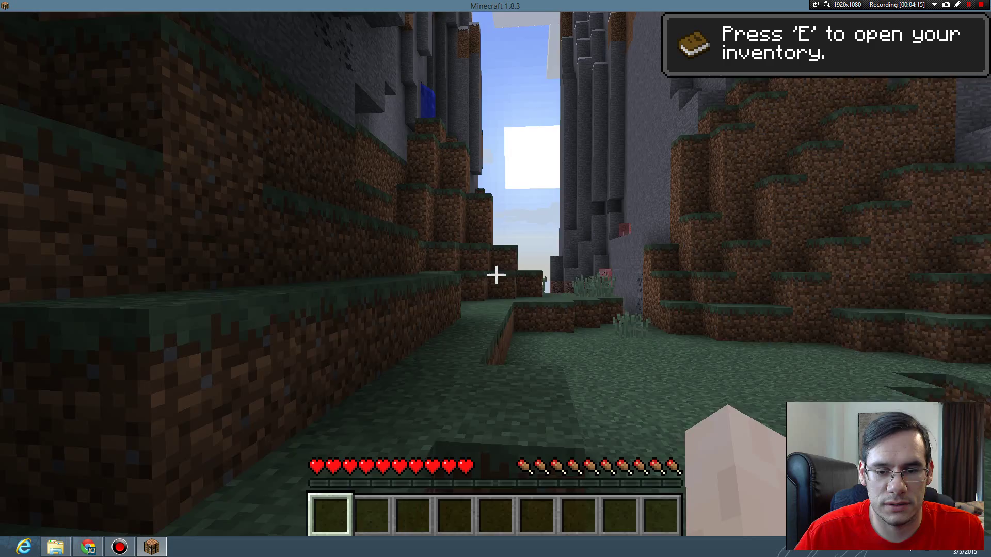
key(Escape)
Save and return to title, quit Minecraft, and close the Downloads folder window
click(506, 373)
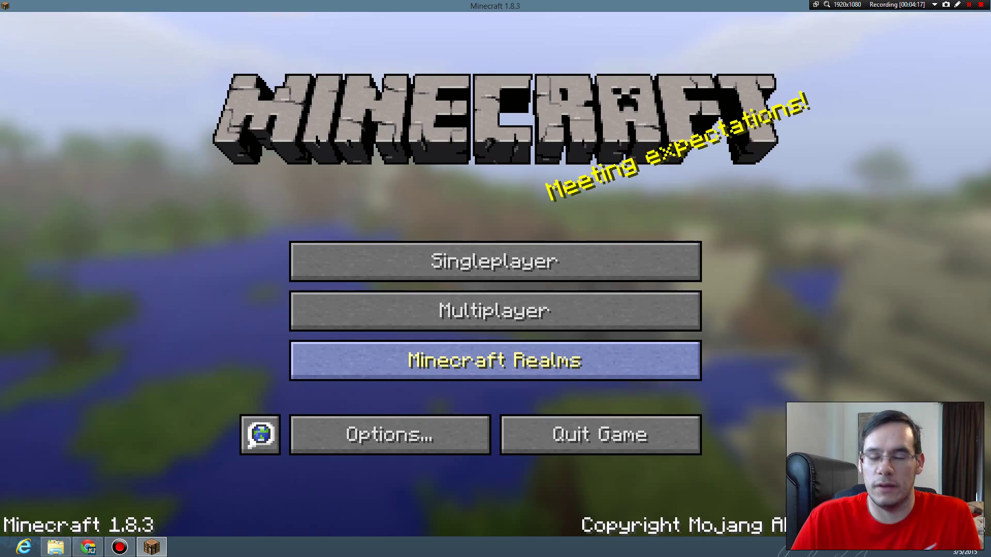
click(598, 433)
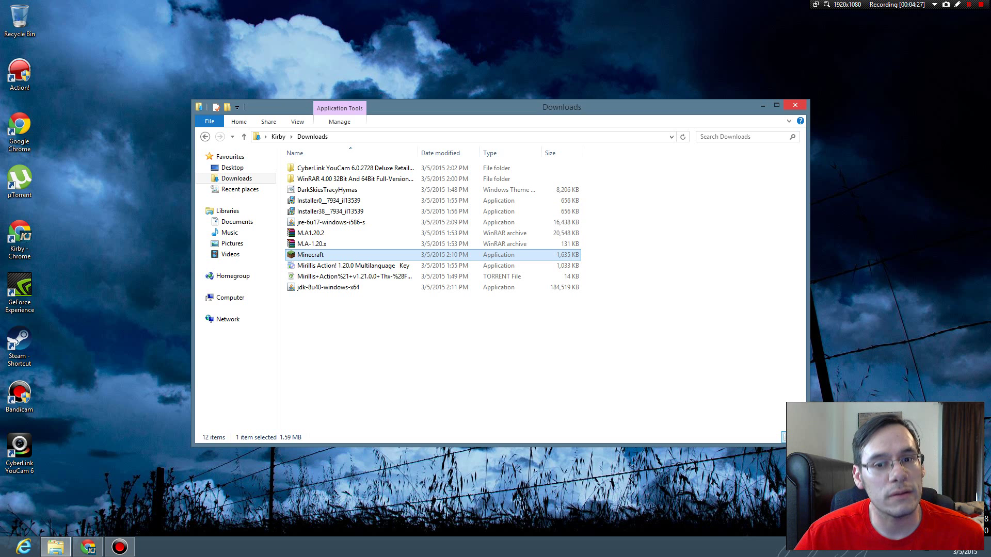
click(796, 107)
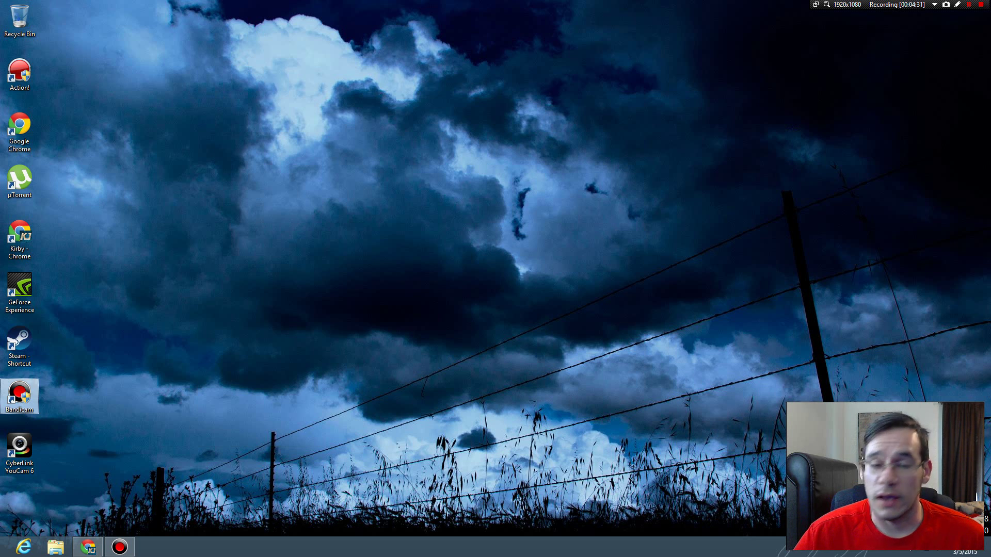